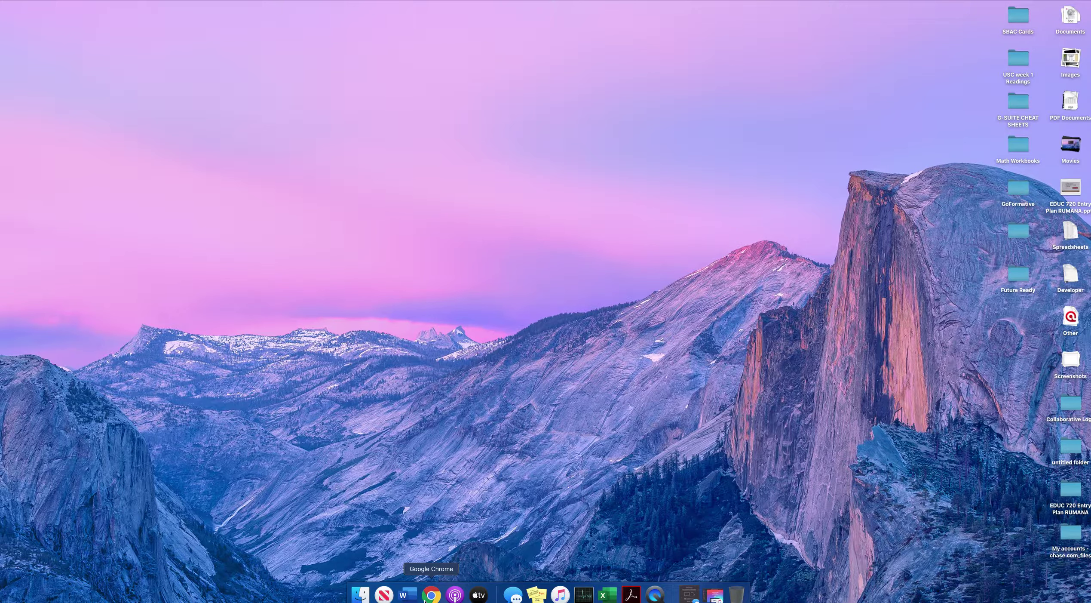
- Launch Google Chrome from the Dock to a new tab page
click(432, 594)
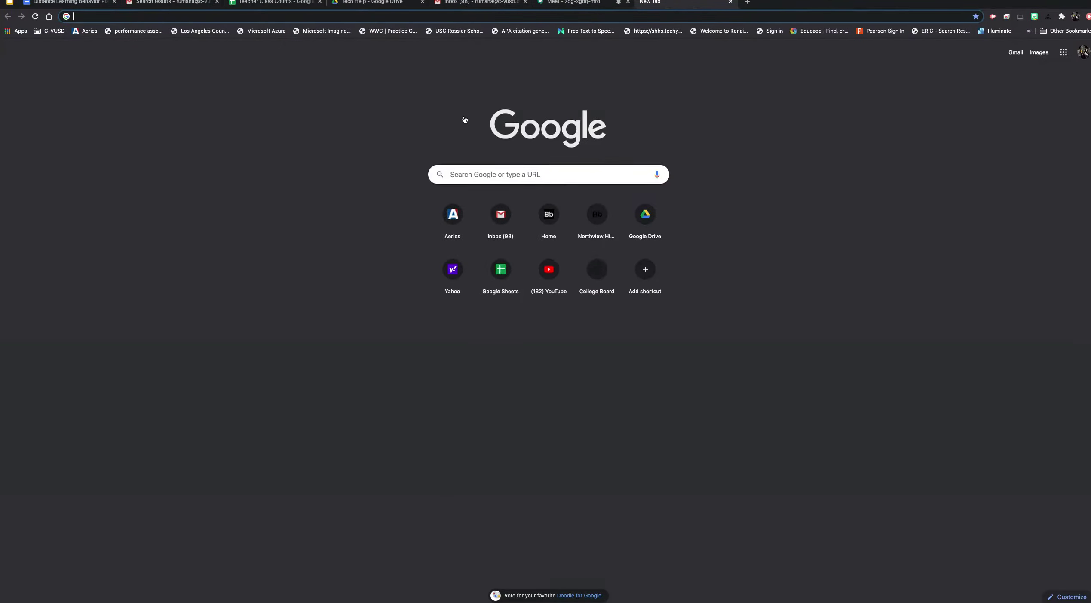
text(g)
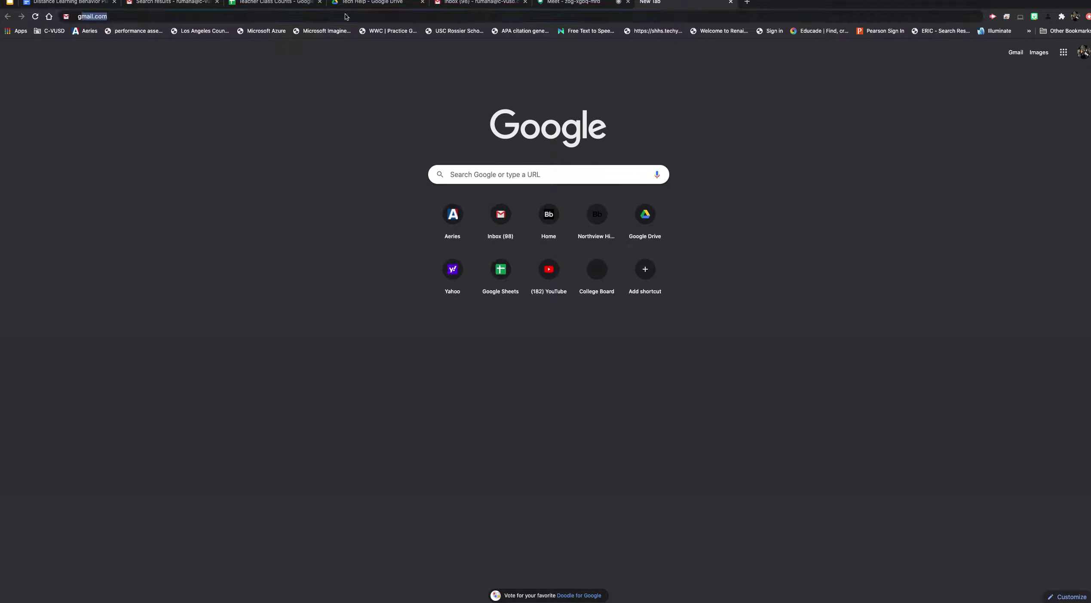
text(oogle chrome)
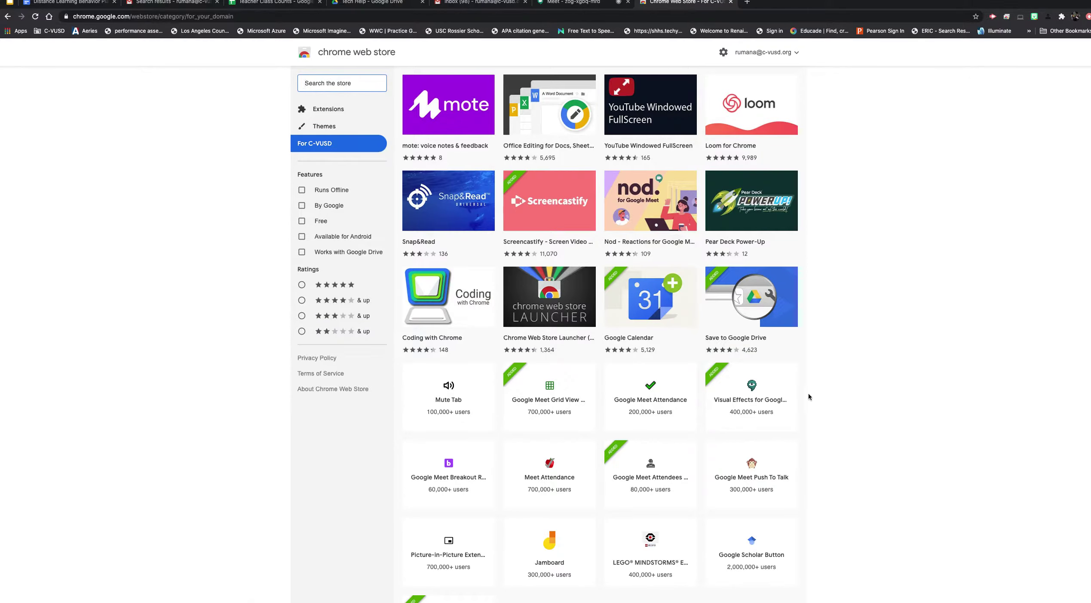
mouse_move(650, 396)
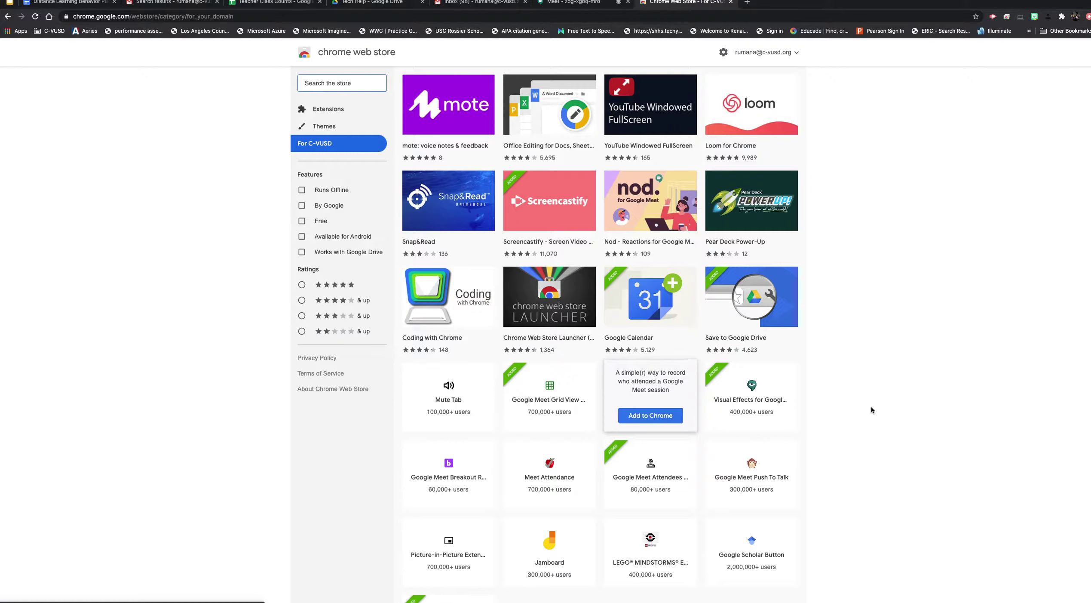
- Choose Add to Chrome for Google Meet Attendance in the district's Web Store collection
click(658, 418)
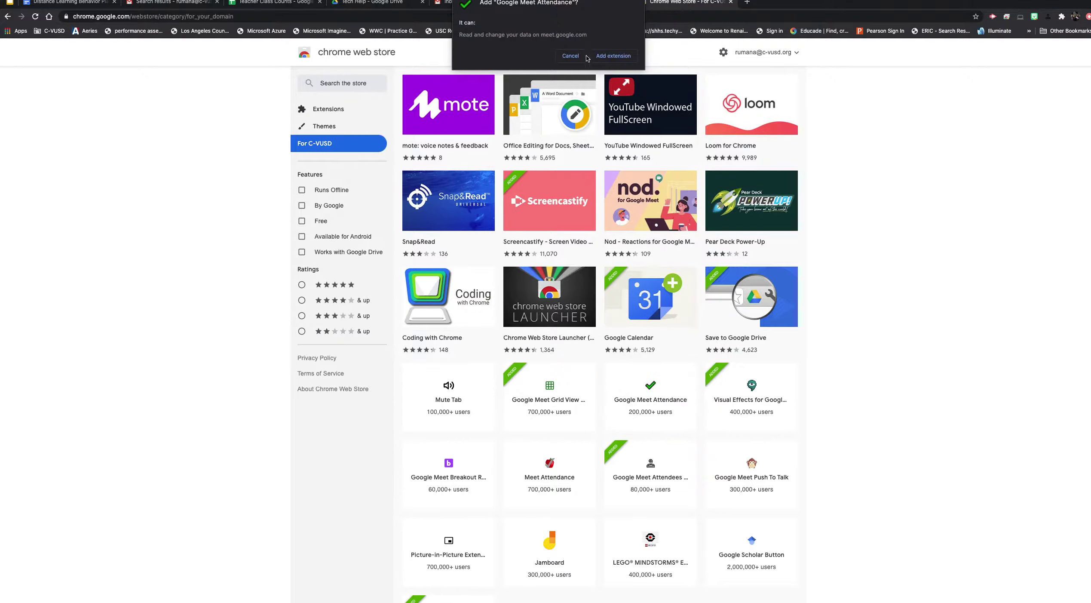
- Approve the permissions prompt to add the Google Meet Attendance extension
click(613, 56)
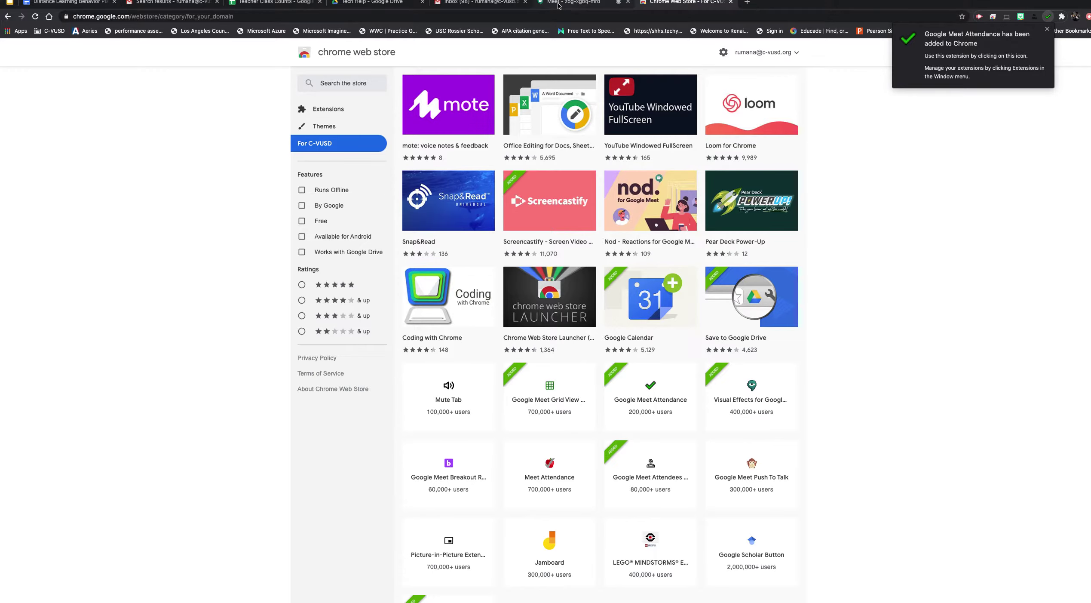
- In the Meet call, show and refresh the Attendance panel's list of 13 students
click(558, 4)
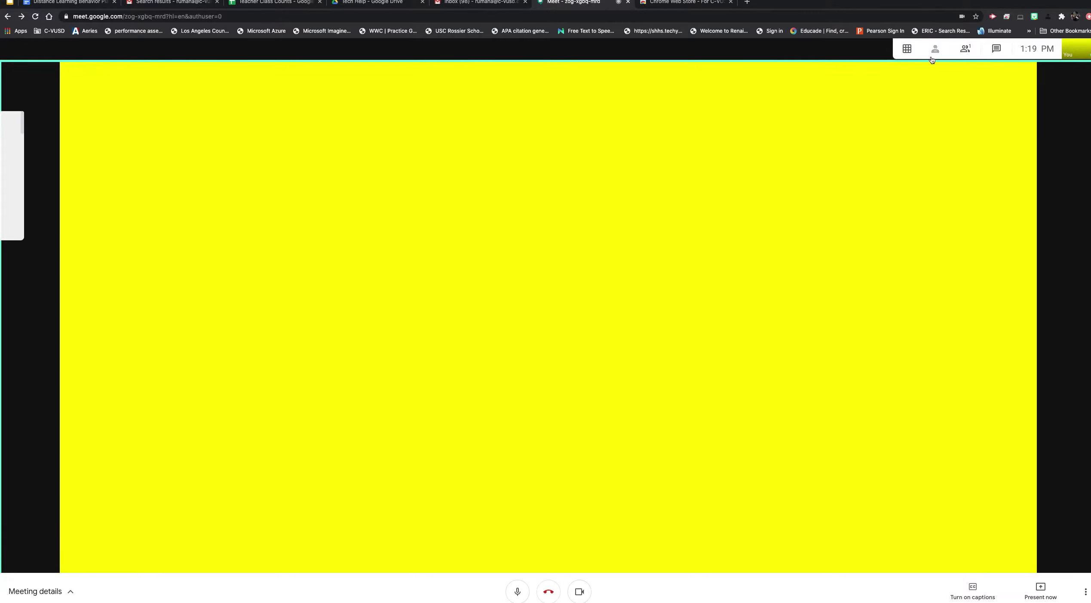
click(933, 56)
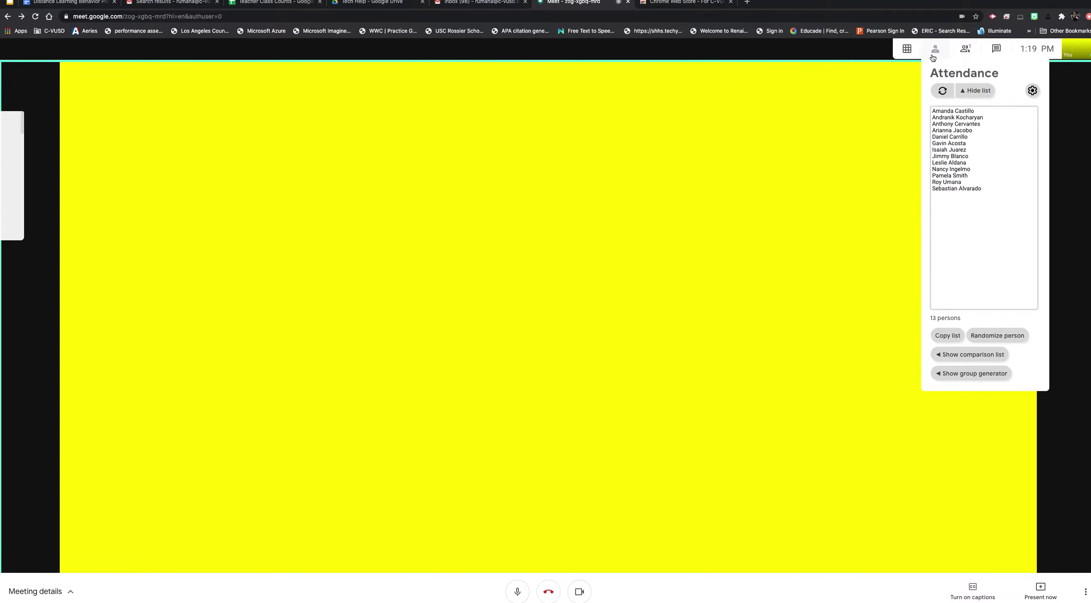
click(943, 92)
click(935, 51)
- Copy the attendance list and randomly split the 13 students into 3 groups
click(937, 338)
click(935, 51)
click(943, 375)
click(887, 95)
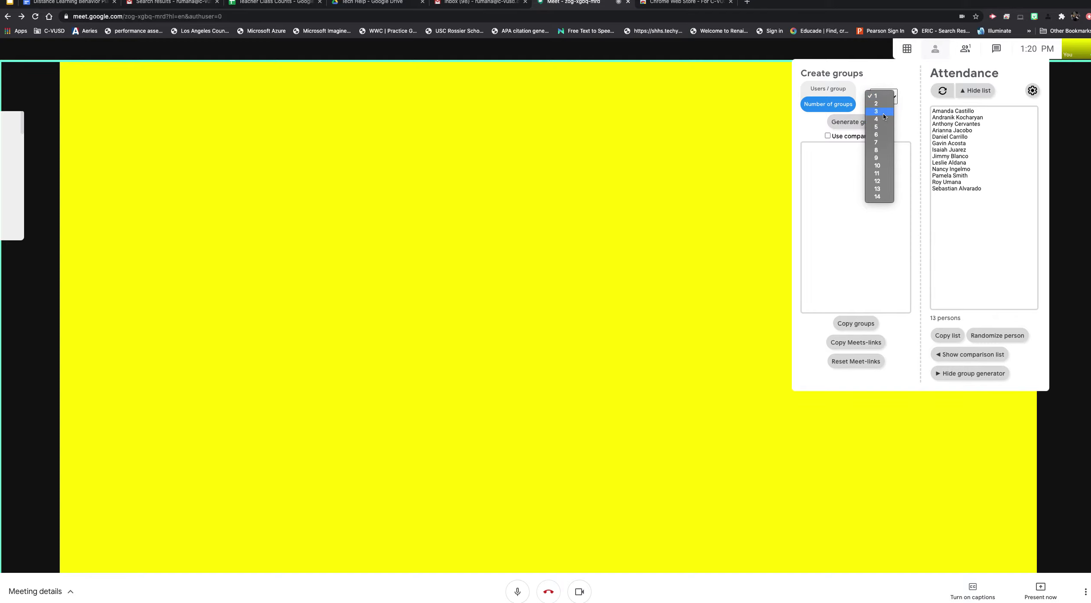
click(883, 112)
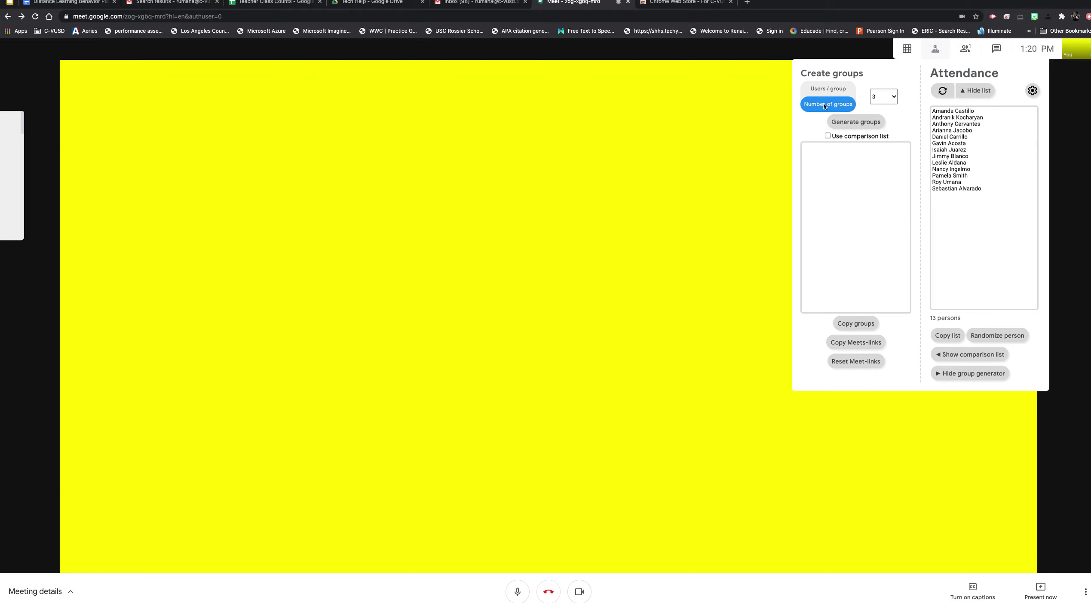
click(848, 126)
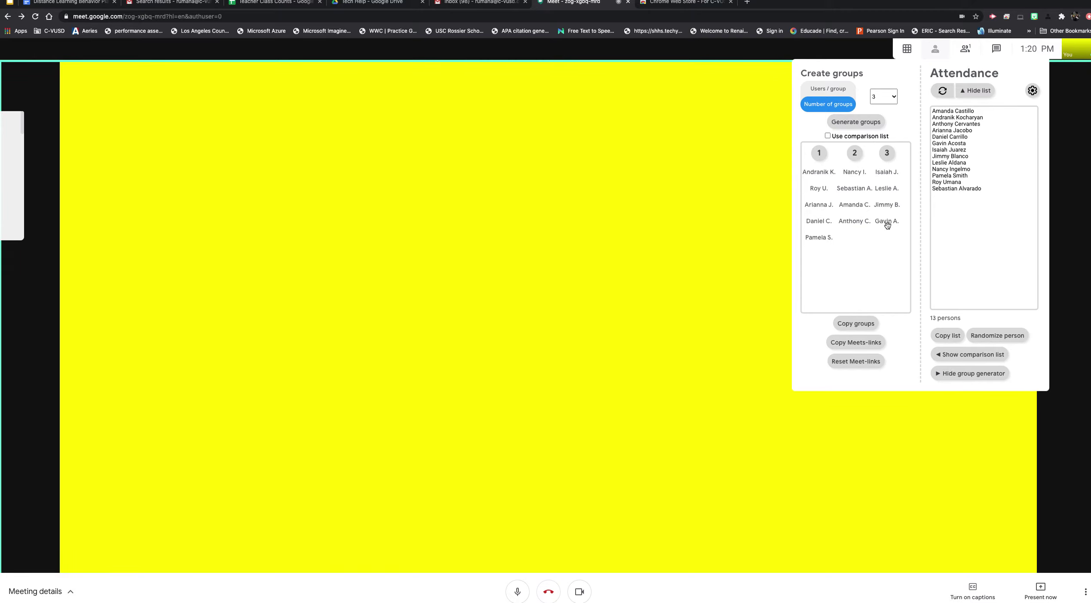
- Copy the three group Meet links and send them as a chat message
click(852, 343)
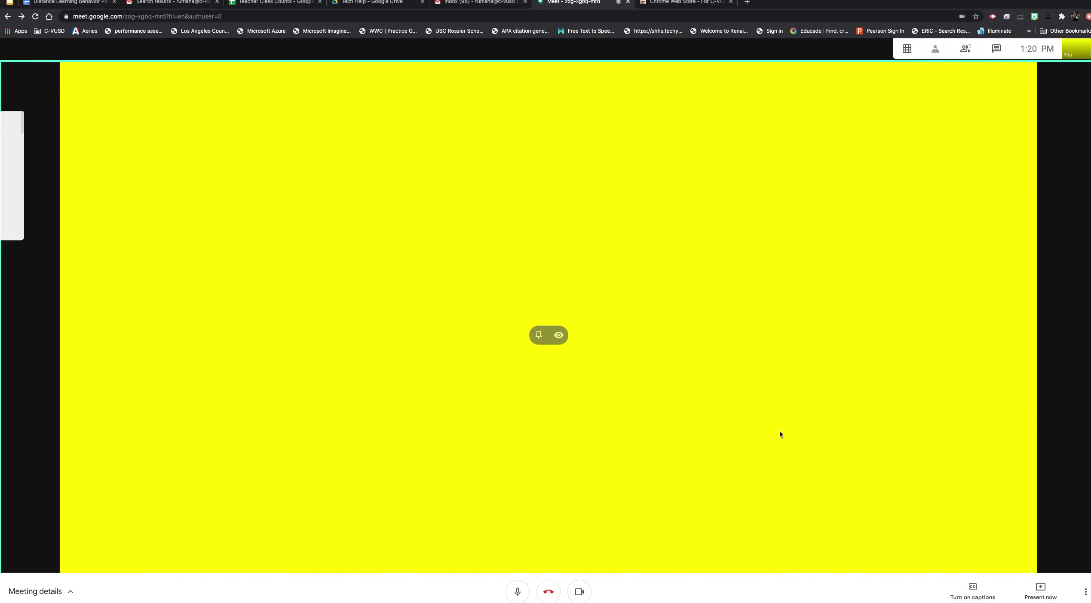
click(994, 49)
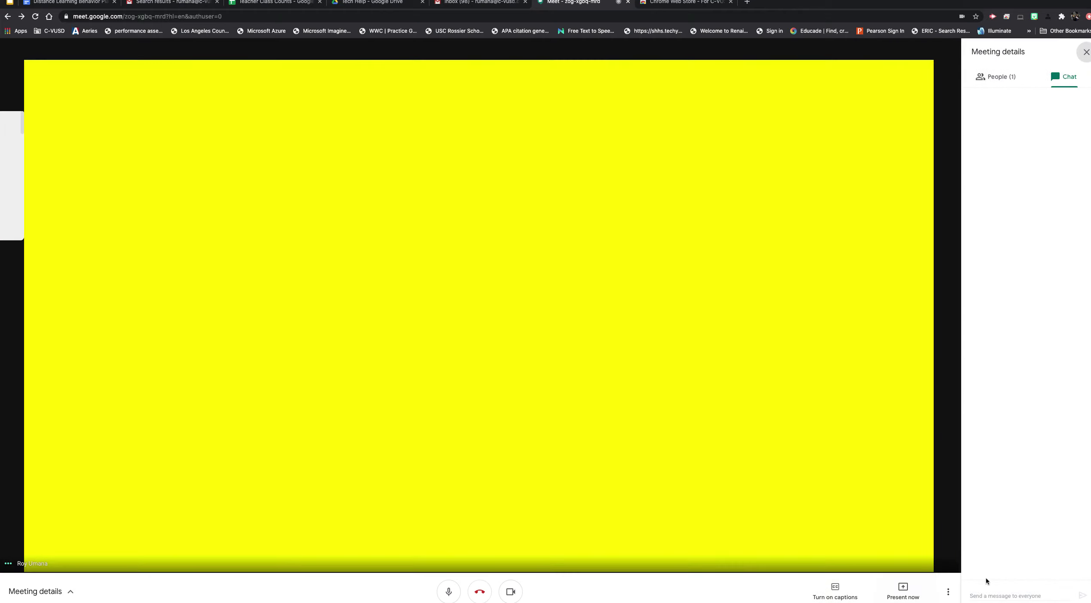
click(983, 592)
text(1: https://g.co/meet/qka-aexh-cnd 2: https://g.co/meet/rww-awrg-snd 3: https://g.co/meet/dmi-nnyc-het)
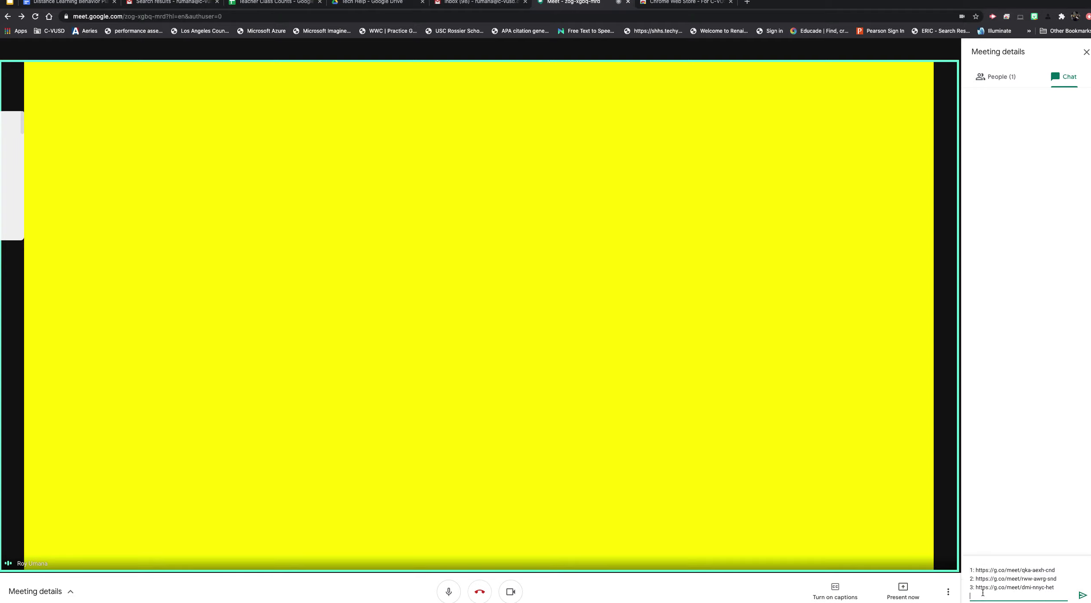
key(Return)
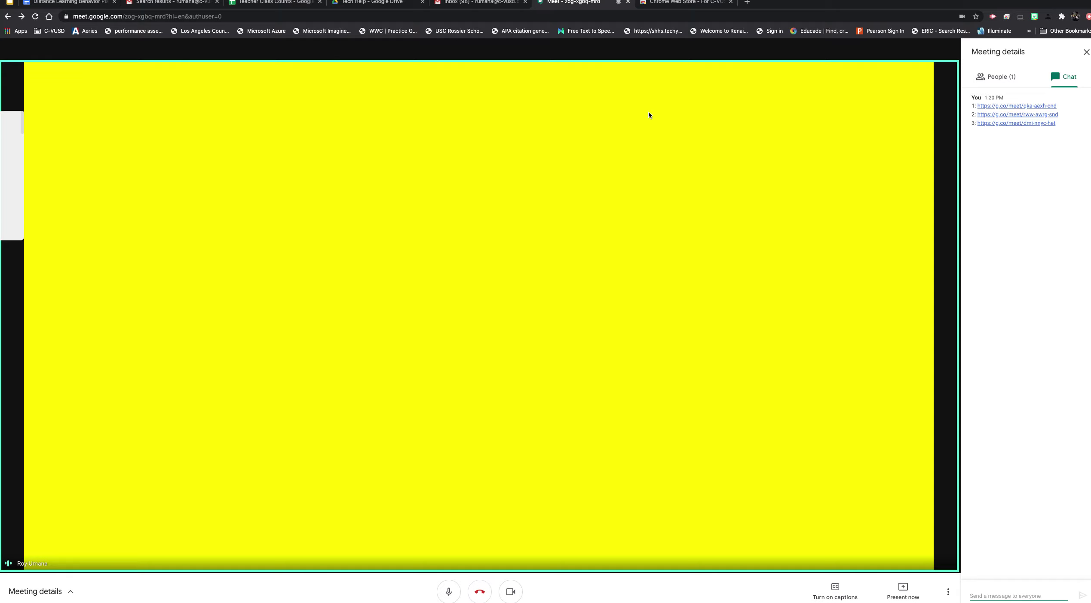
- Switch back to the Chrome Web Store tab showing the district extensions
click(678, 3)
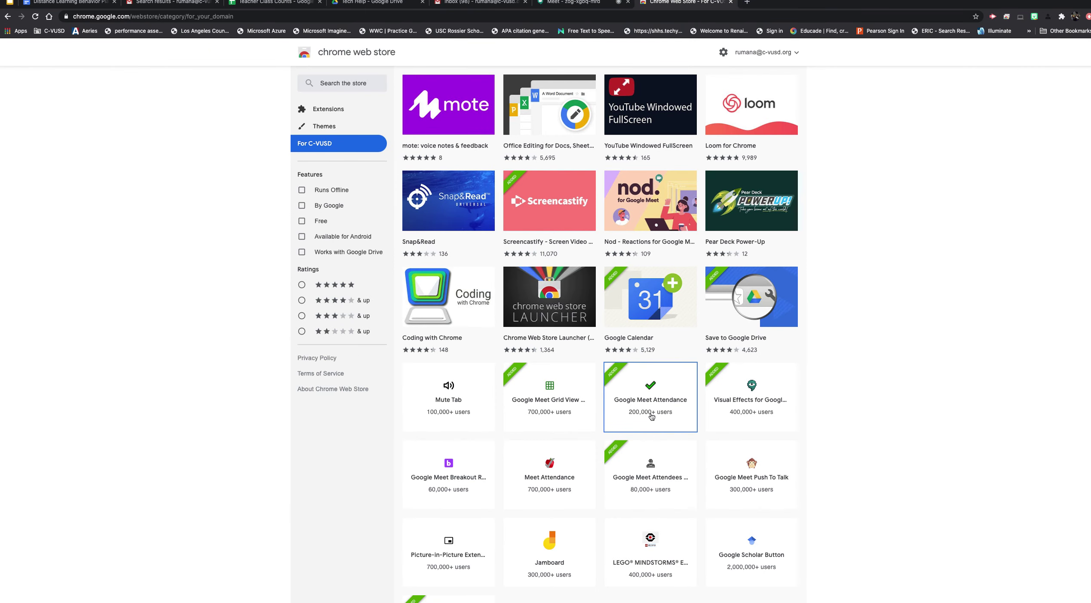